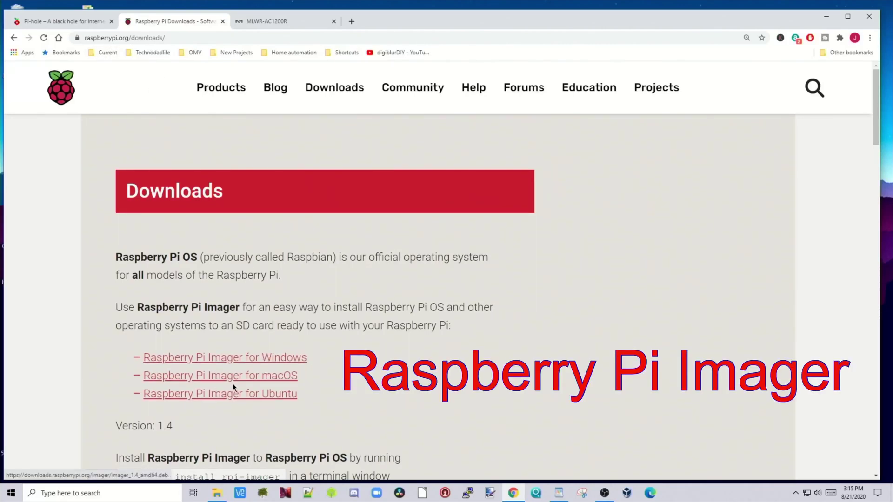
Switch Chrome to the pi-hole.net tab
key(ctrl+shift+Tab)
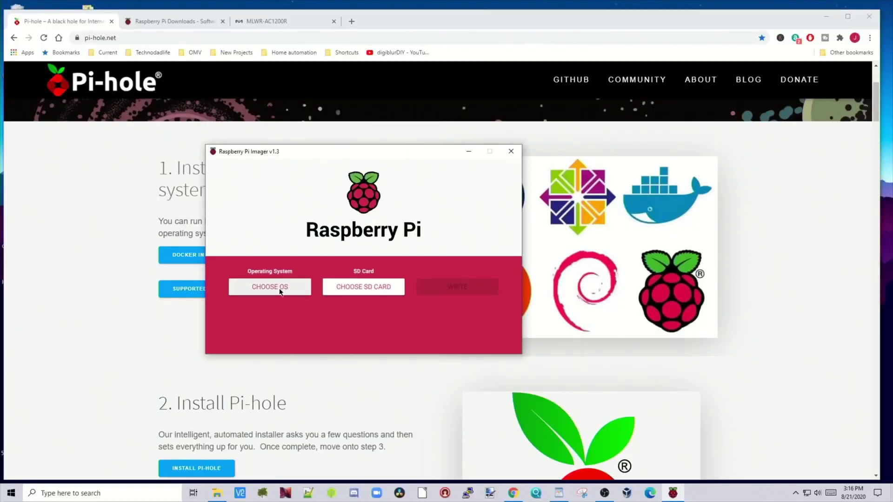
Write Raspberry Pi OS Lite (32-bit) to the Transcend SD card and dismiss the success message
click(280, 291)
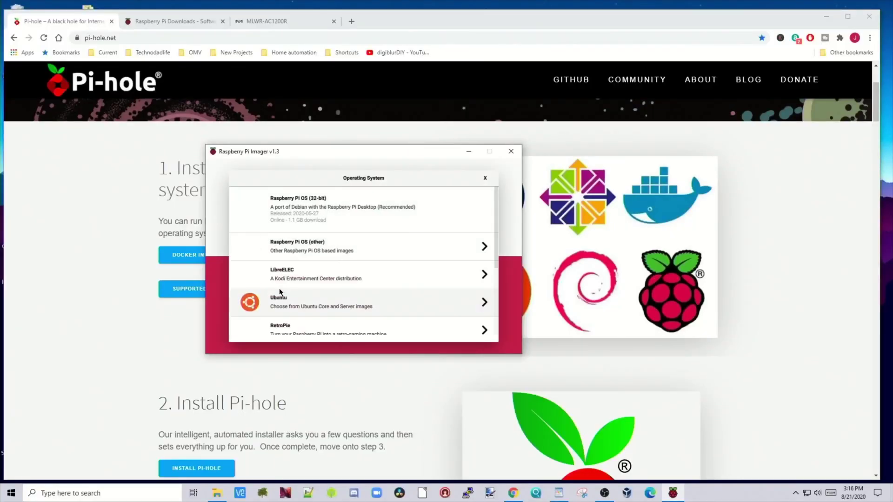
click(368, 256)
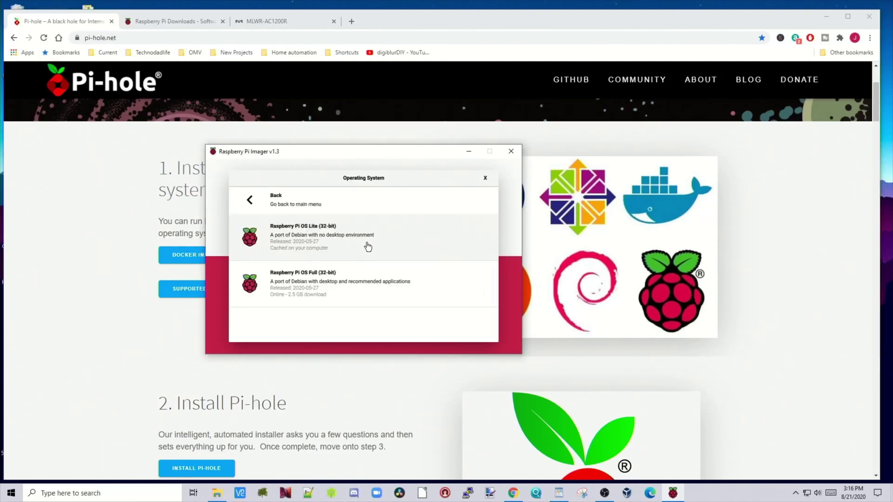
click(367, 247)
click(403, 294)
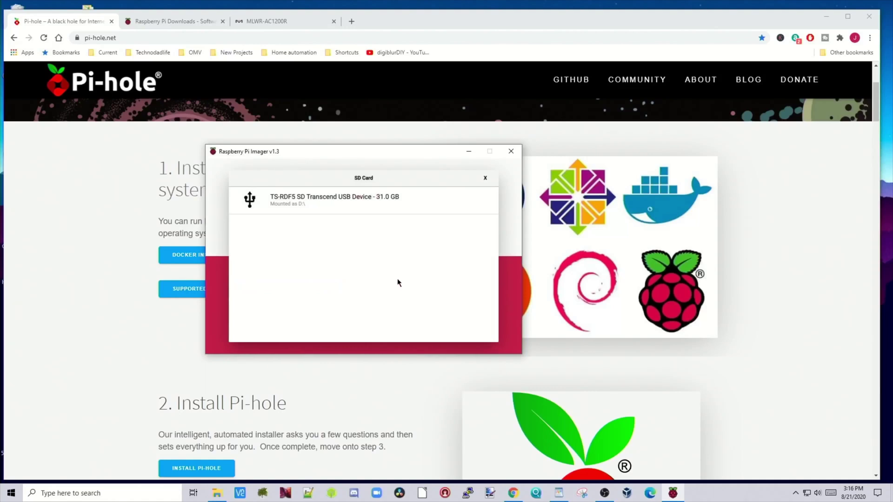
click(361, 199)
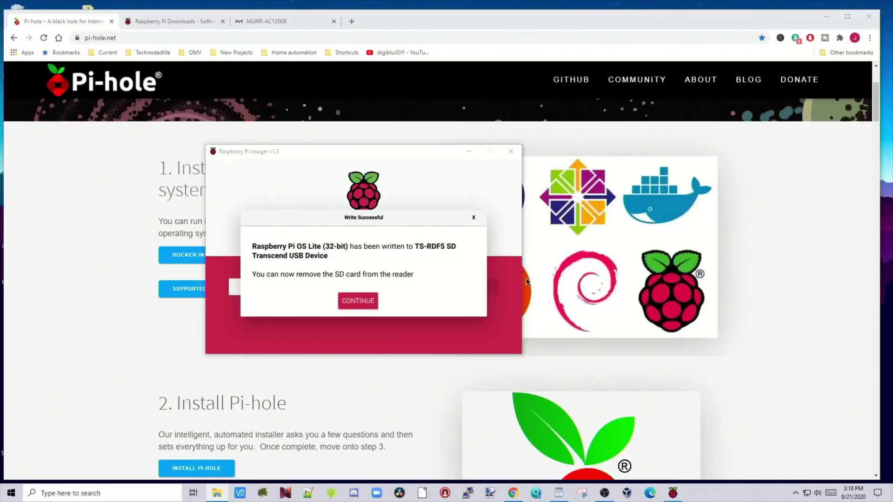
click(353, 302)
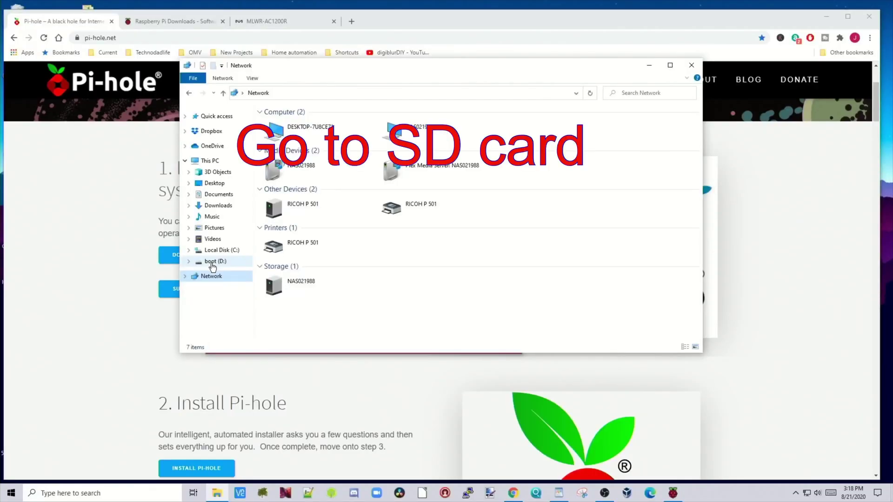
Create an empty file named ssh in the root of the boot (D:) SD card
click(212, 263)
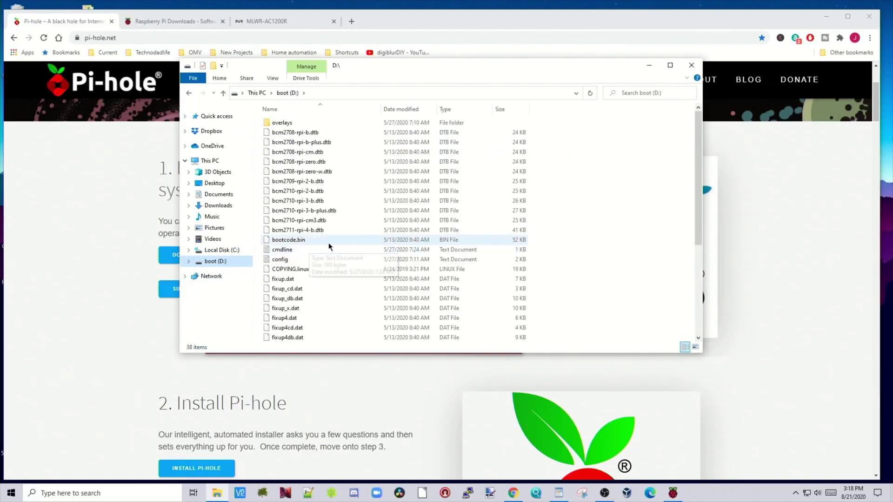
scroll(334, 242, down, 5)
right_click(330, 309)
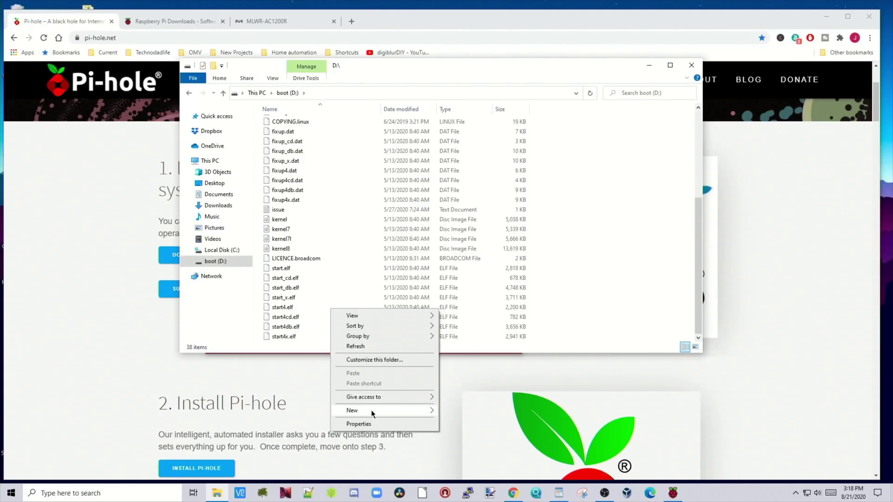
mouse_move(372, 411)
click(457, 409)
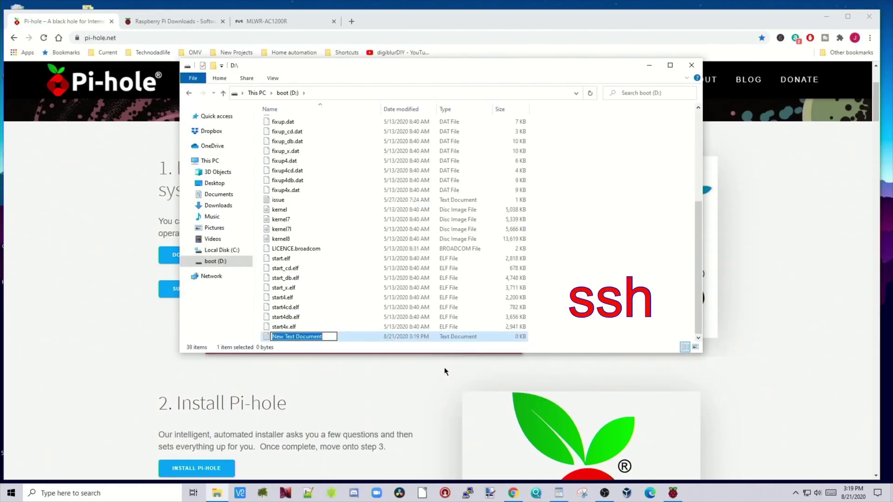
text(ssh)
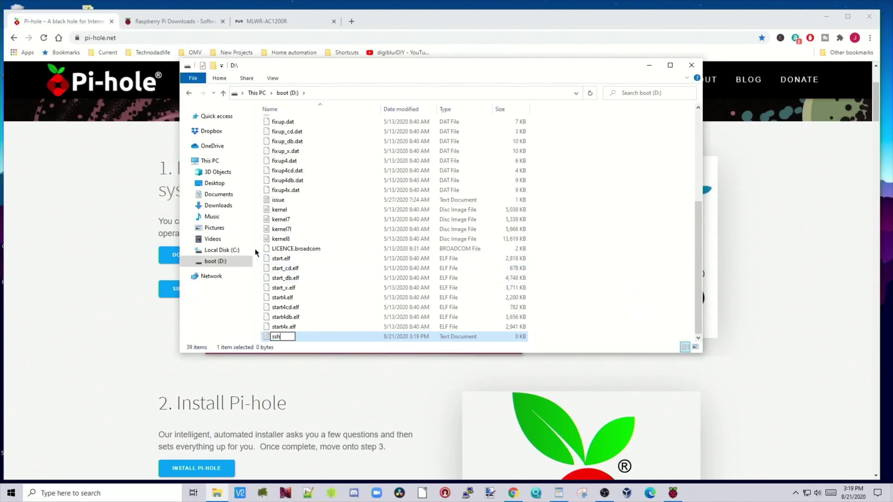
key(Return)
right_click(216, 260)
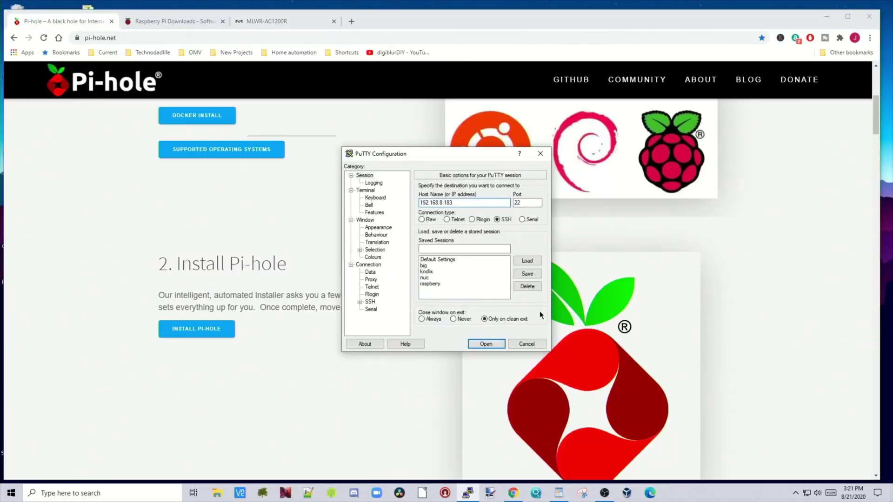
Connect to the Pi at 192.168.8.183, trust its host key, and log in as pi
click(485, 345)
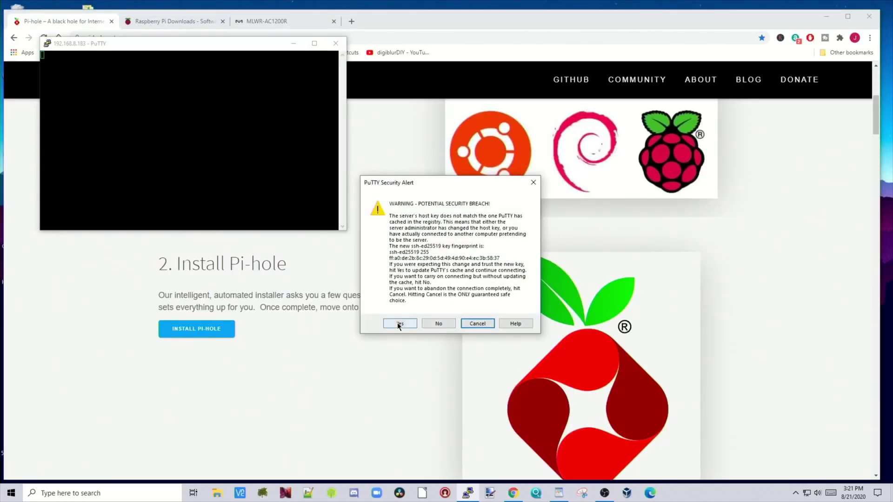
click(398, 324)
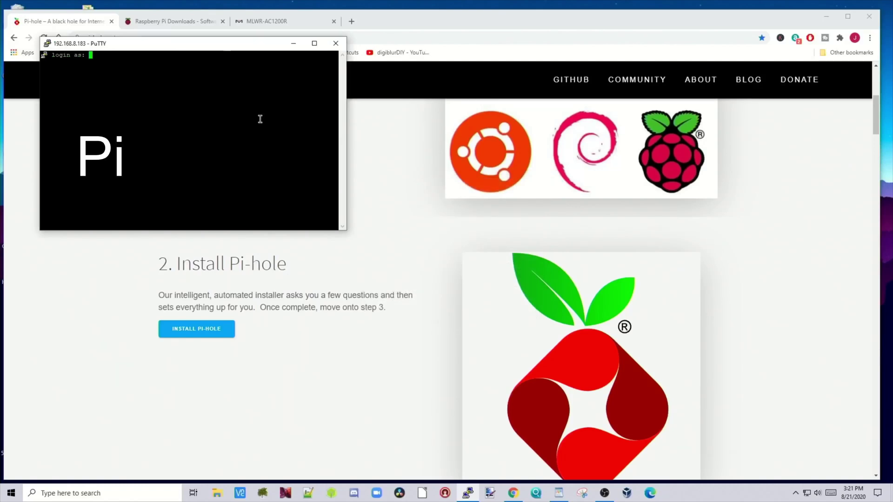
text(pi)
key(Return)
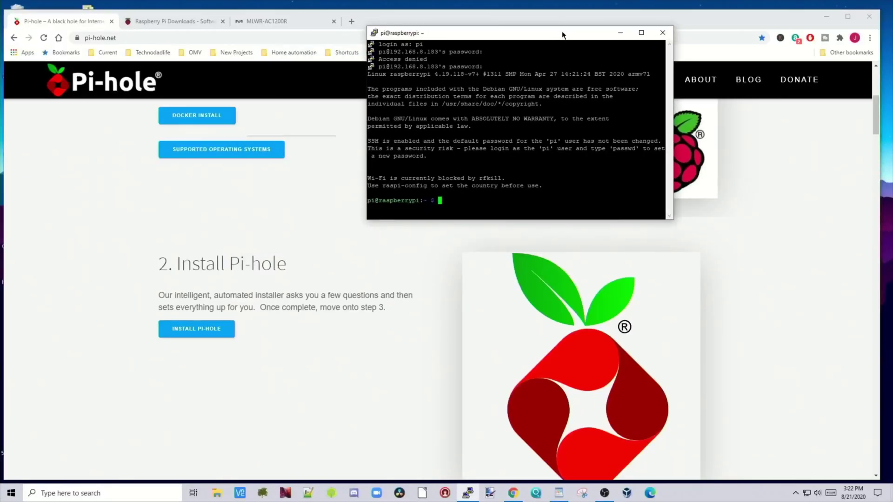
drag(562, 35, 560, 35)
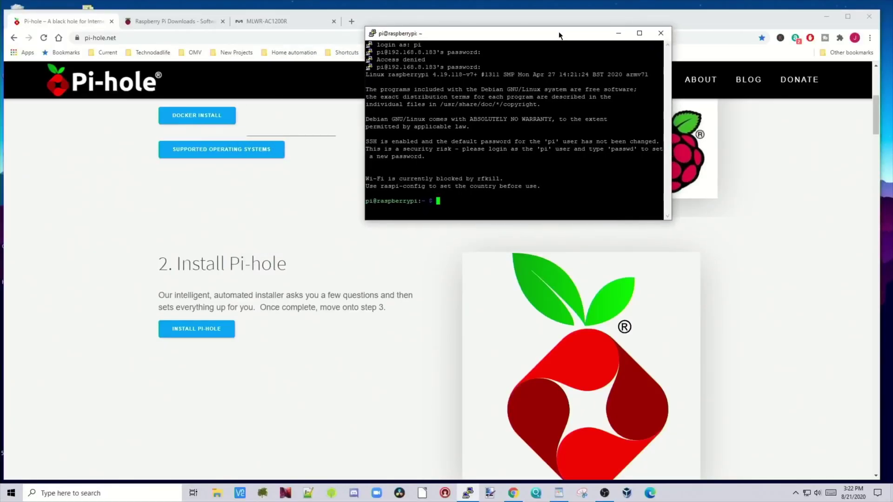
Copy the curl -sSL Pi-hole install command from GitHub and paste it into the Pi terminal
click(205, 334)
key(alt+Tab)
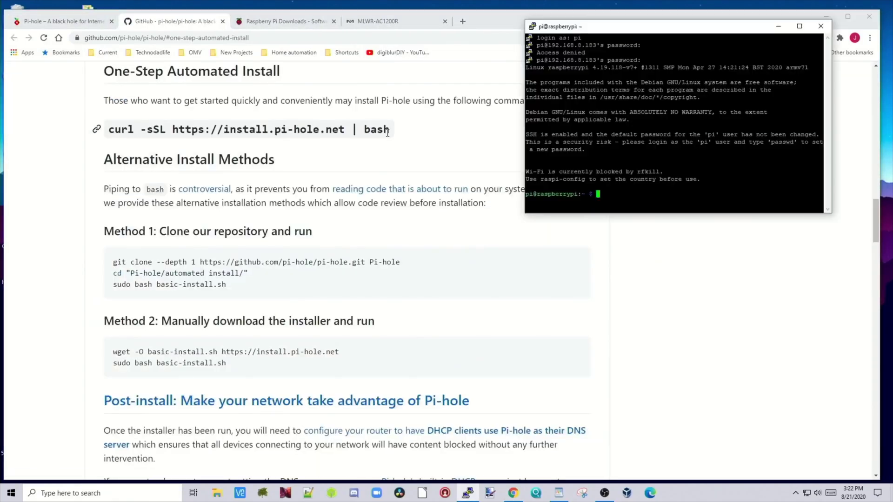
drag(392, 132, 102, 132)
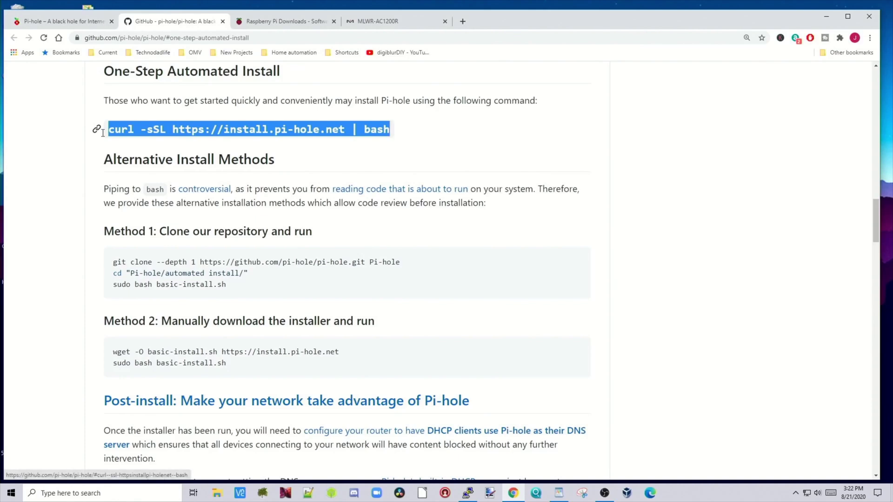
right_click(182, 133)
click(241, 138)
key(alt+Tab)
right_click(606, 194)
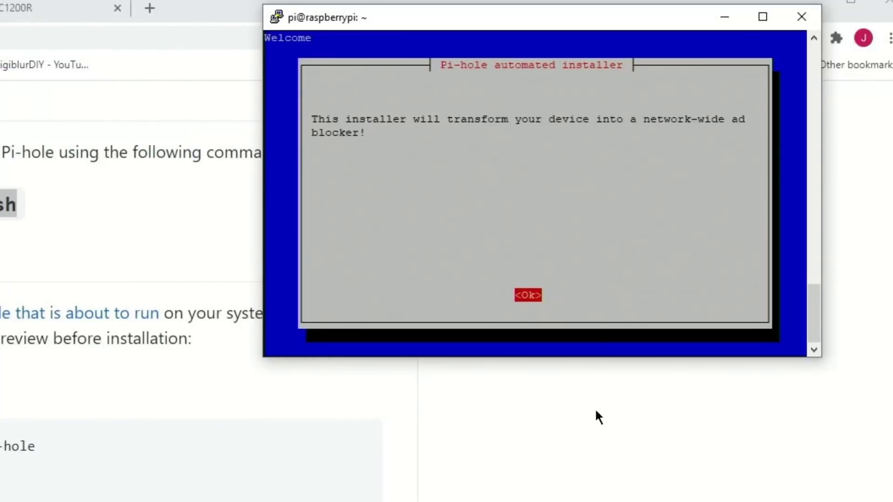
Accept installer defaults: Google (ECS) DNS, both blocklists, static IP, web admin, query logging, Show everything
key(Return)
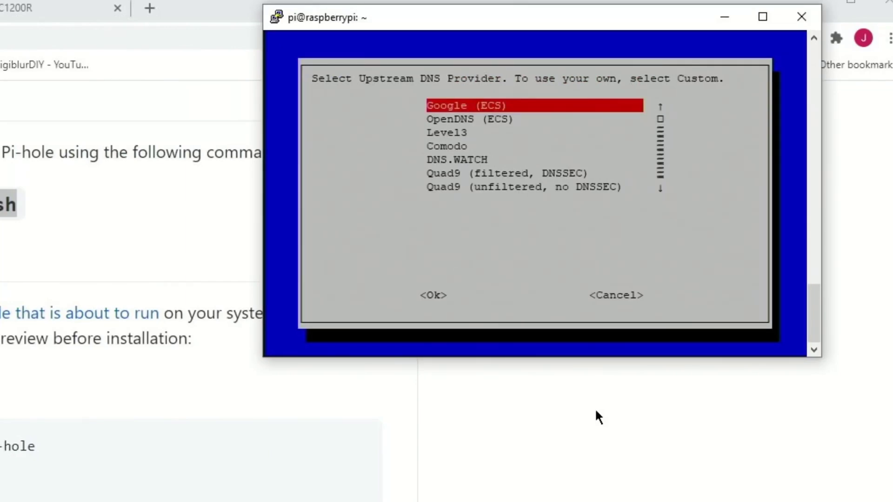
key(Return)
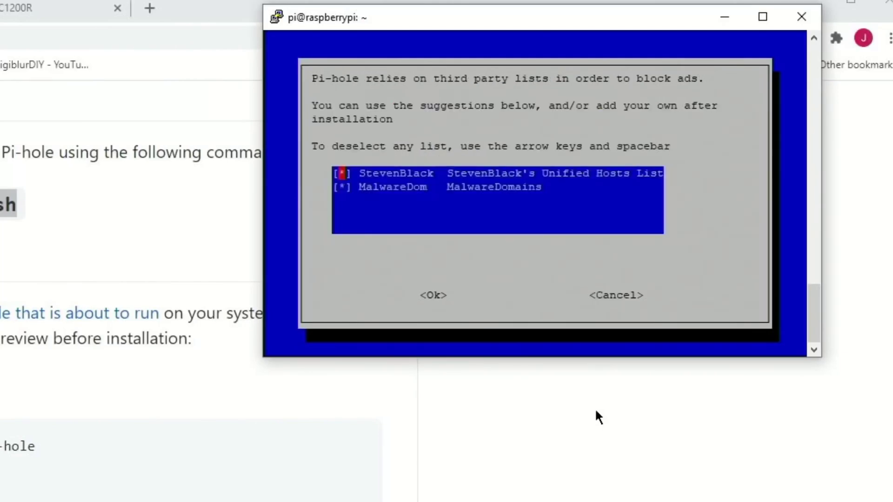
key(Return)
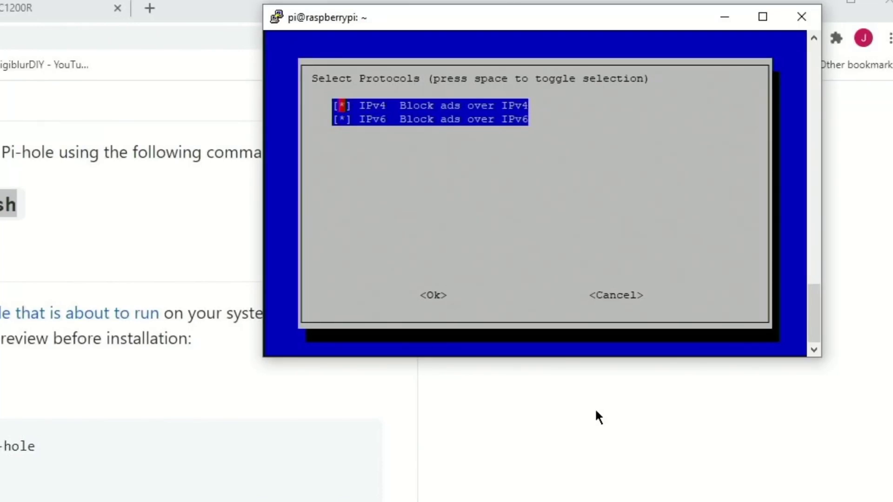
key(Return)
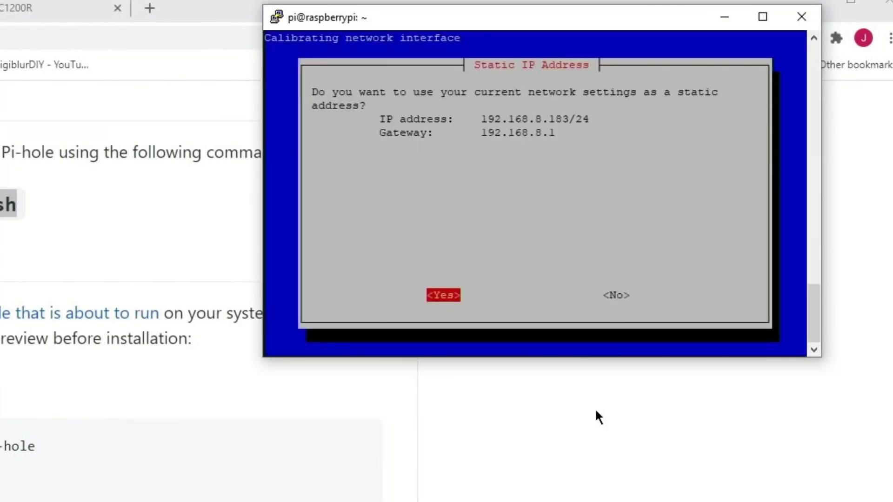
key(Return)
key(Return)
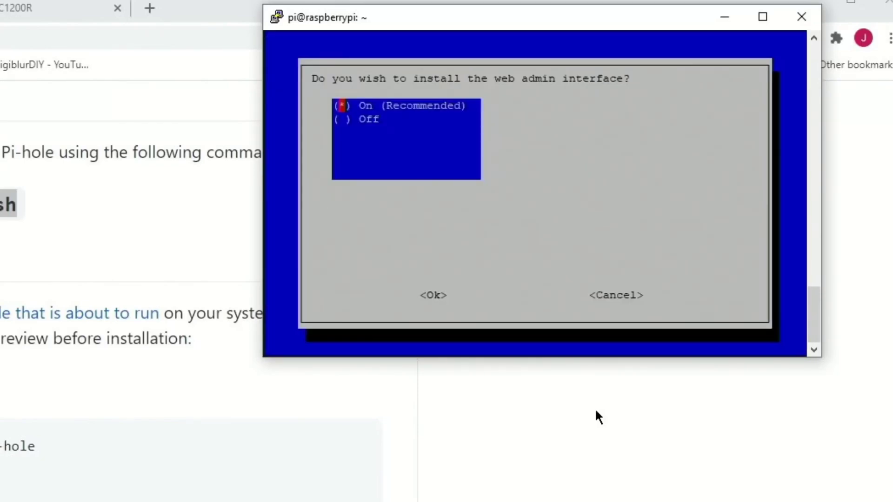
key(Return)
key(Return)
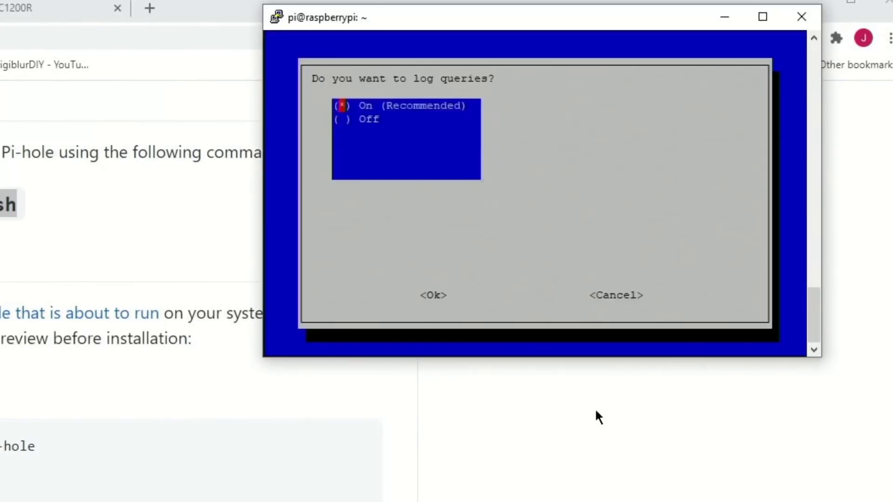
key(Return)
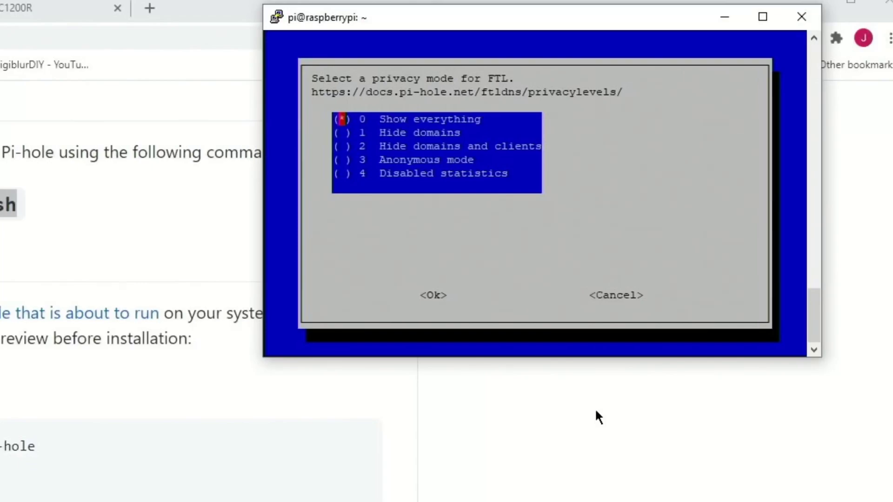
key(Return)
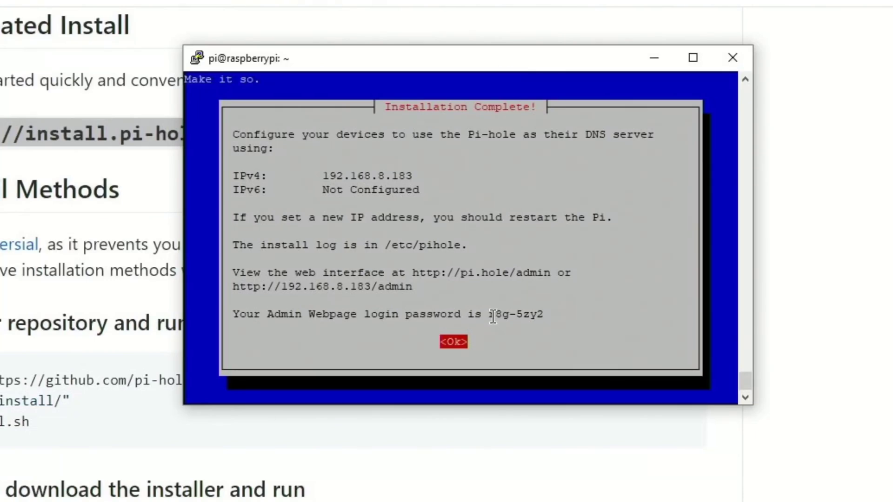
Select the admin password, then copy the Pi's IPv4 address 192.168.8.183
drag(490, 316, 631, 315)
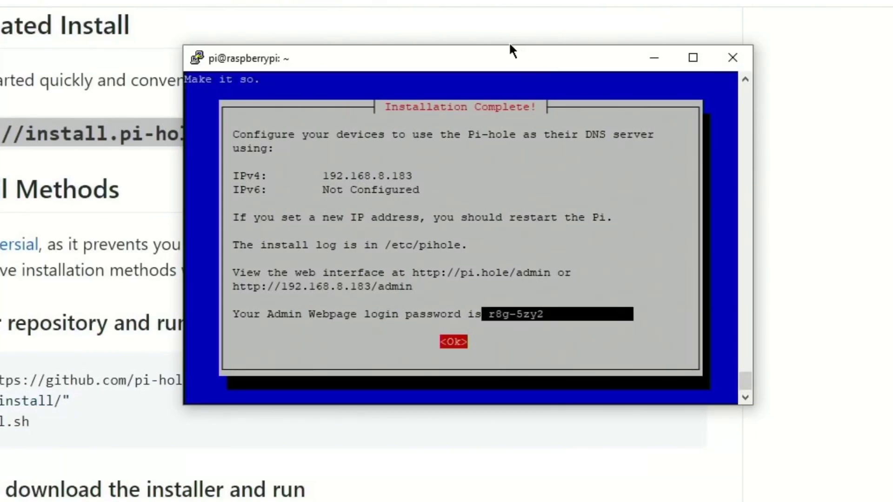
click(450, 175)
drag(418, 168, 309, 176)
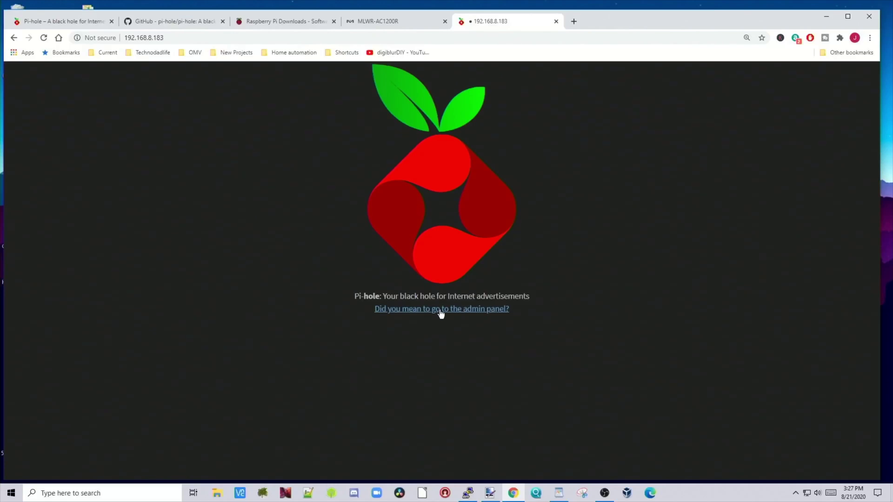
Follow the link to the Pi-hole admin panel at 192.168.8.183
click(447, 310)
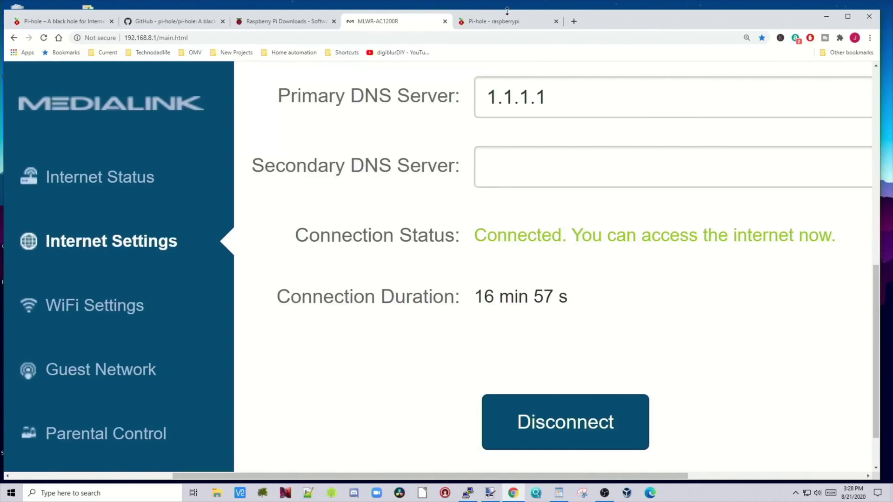
Replace the router's Primary DNS 1.1.1.1 with 192.168.8.183 and reconnect
click(495, 22)
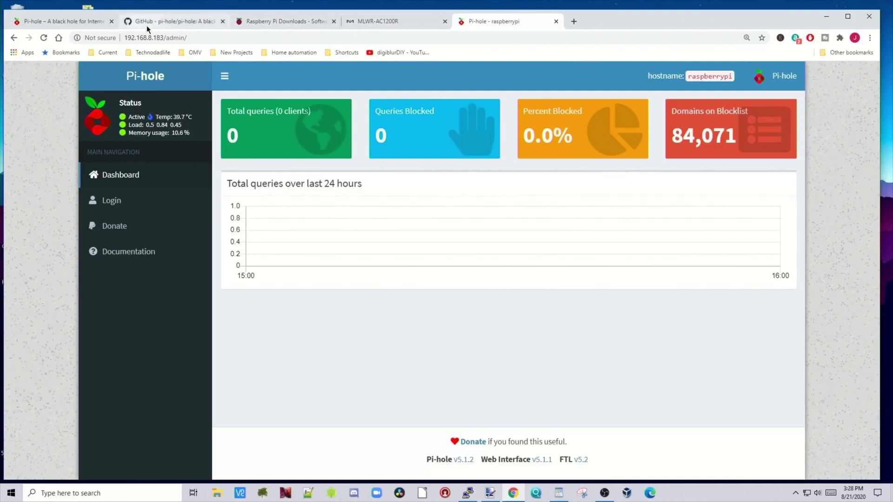
drag(163, 38, 100, 37)
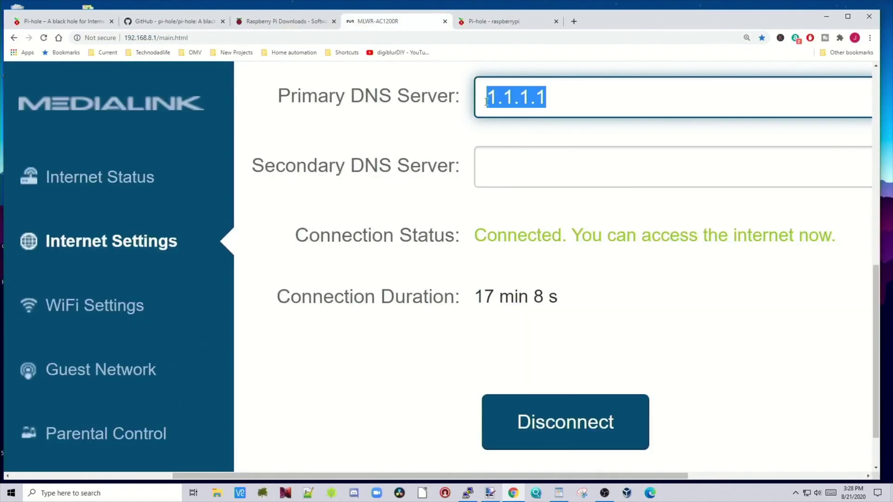
right_click(499, 101)
click(521, 146)
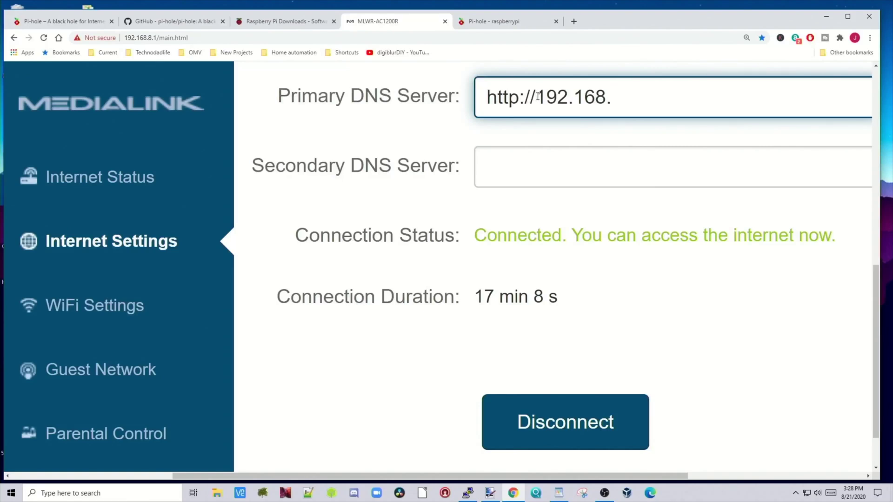
key(BackSpace)
key(BackSpace)
key(BackSpace)
key(BackSpace)
key(BackSpace)
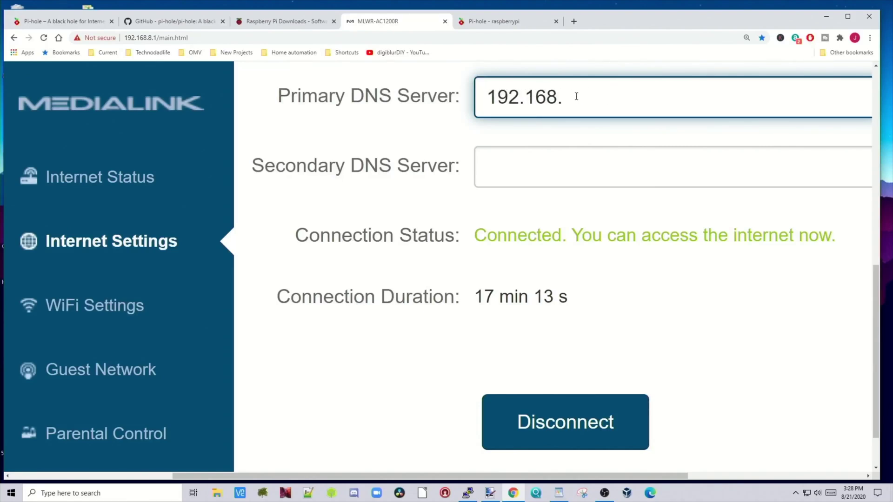
text(8.183)
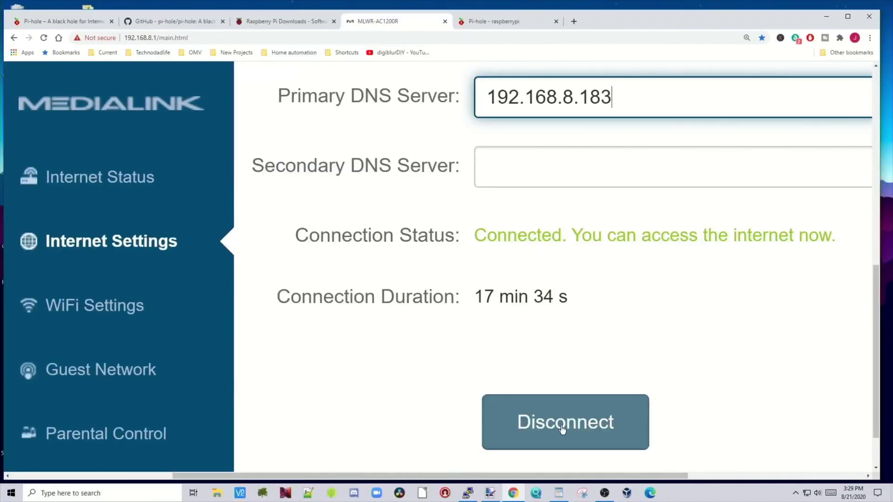
click(563, 423)
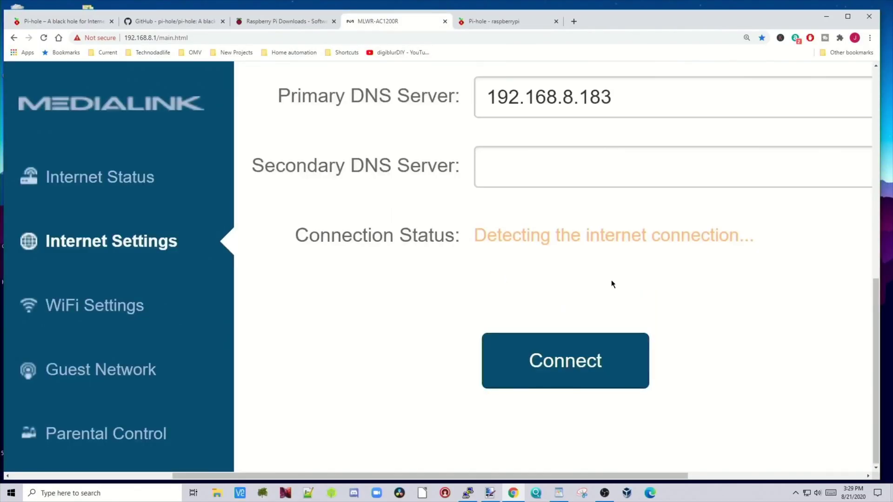
drag(649, 303, 634, 204)
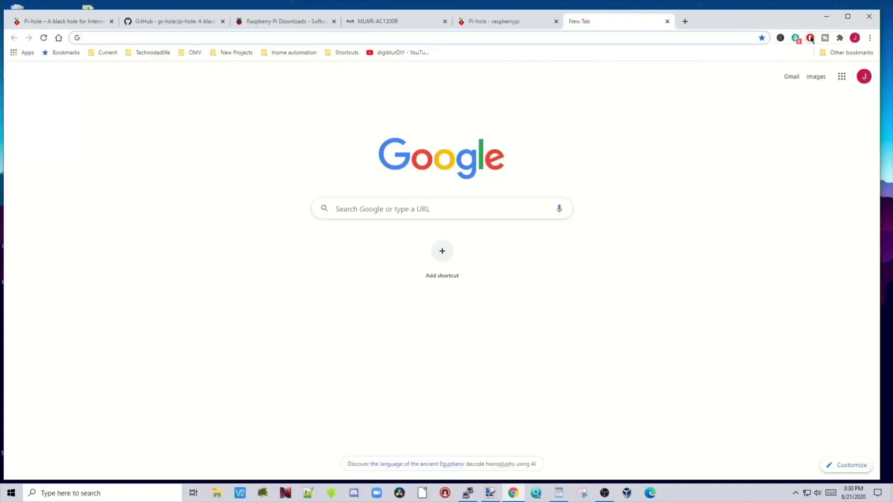
Pause AdBlock on all sites and scroll wgrz.com to see its empty ad spaces
click(810, 37)
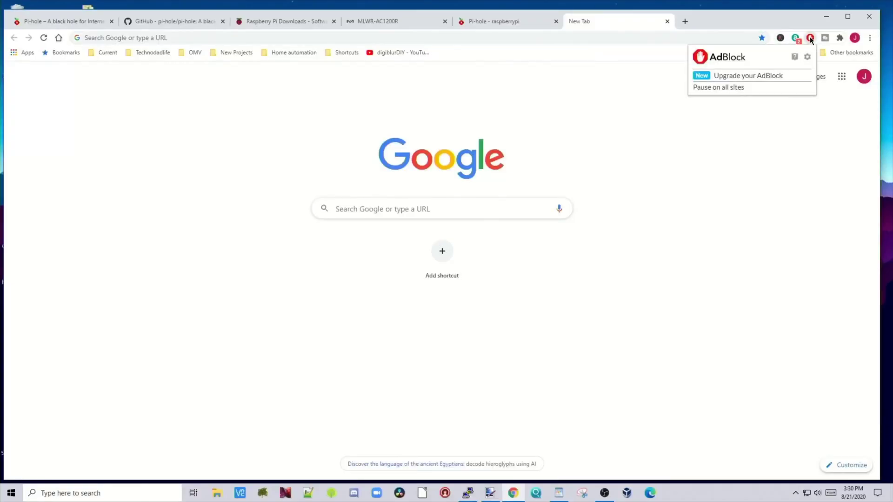
click(722, 88)
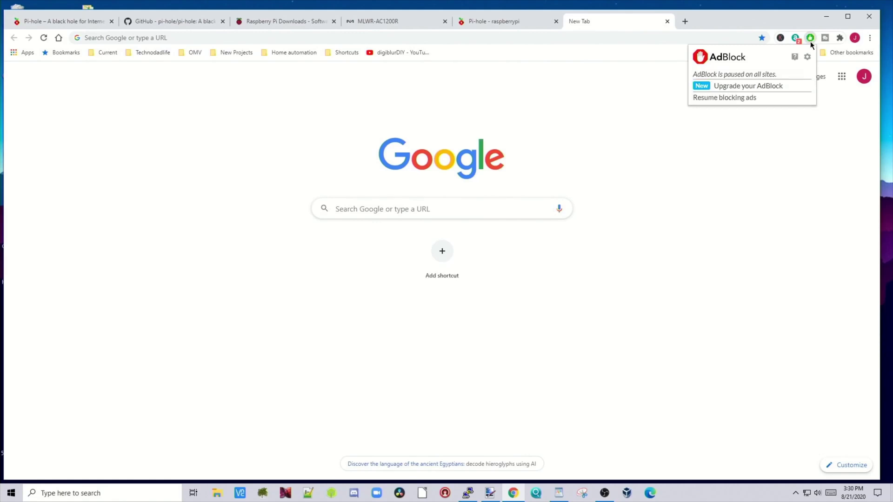
click(508, 35)
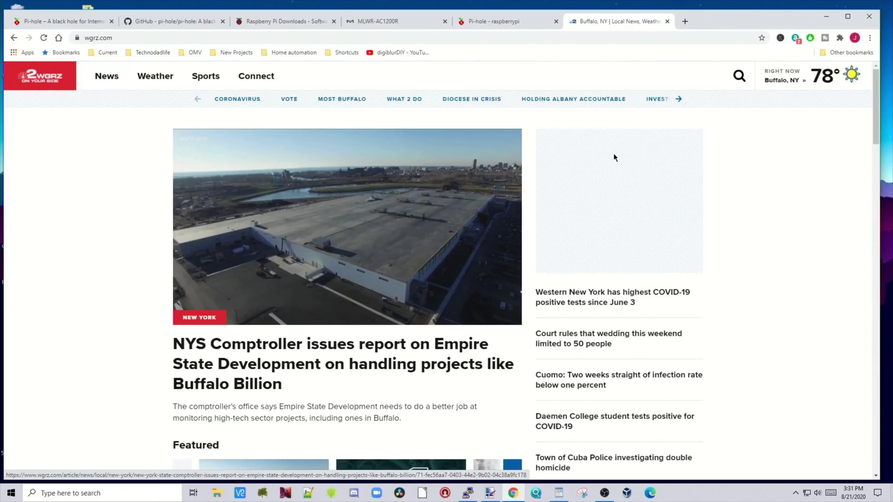
scroll(681, 216, down, 10)
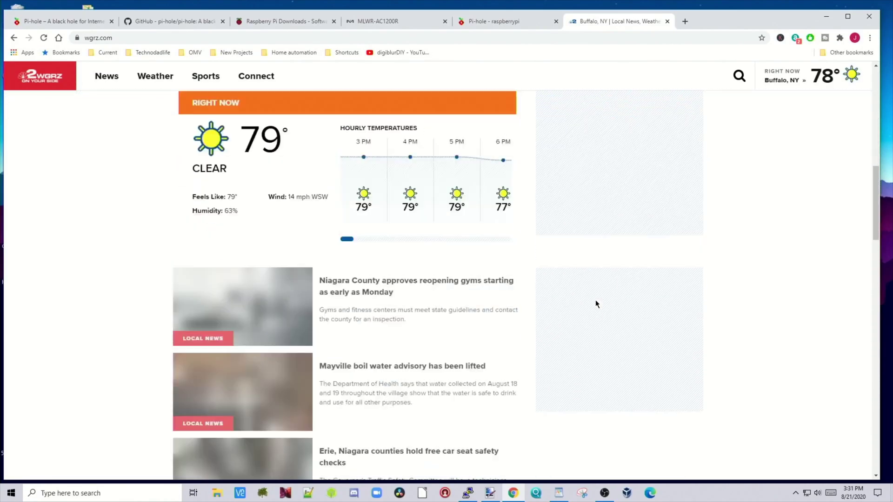
scroll(595, 300, down, 1)
scroll(656, 298, down, 5)
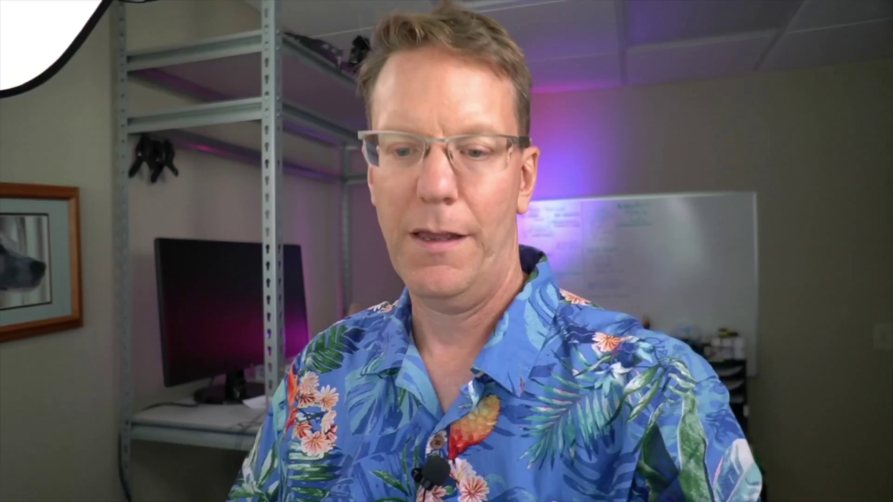